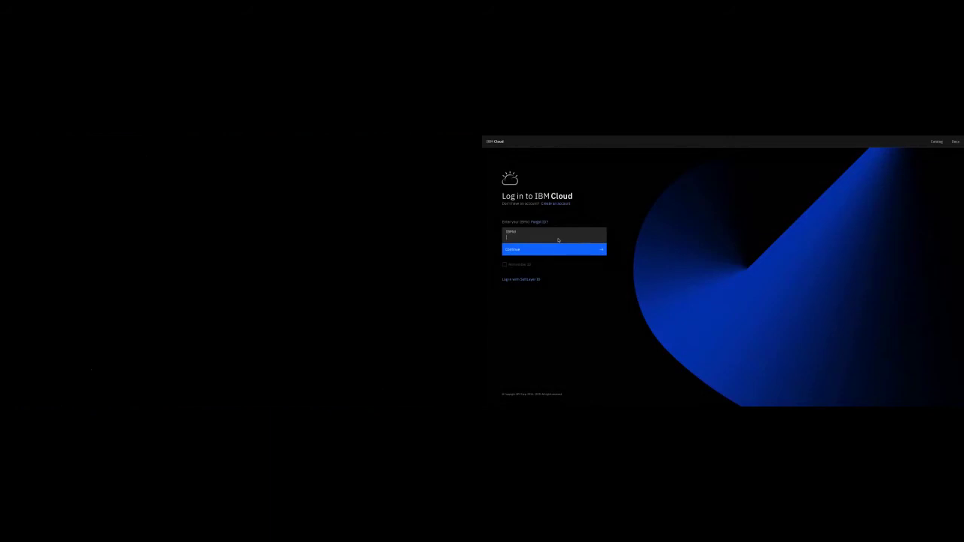
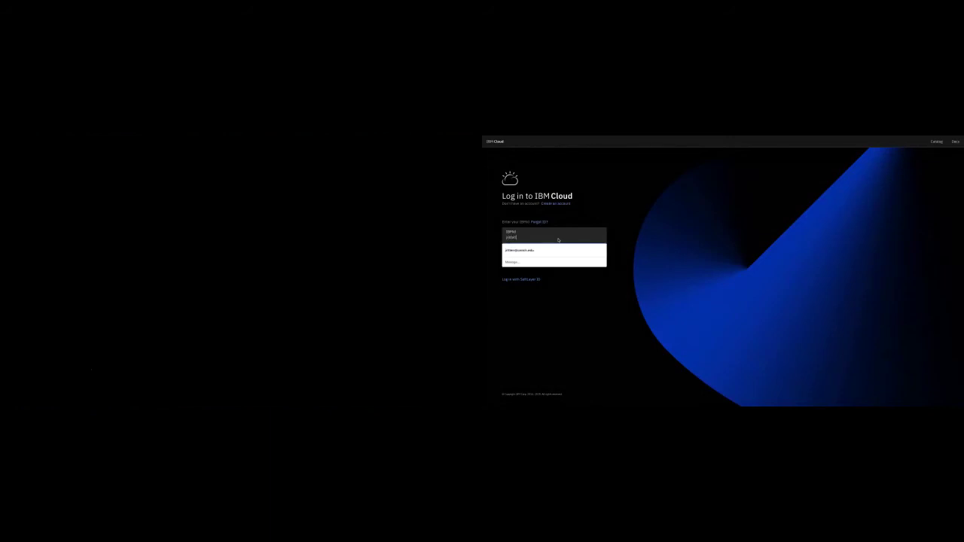
# Sign in to IBM Cloud with the suggested IBMid e-mail and the account password.
pyautogui.click(572, 250)
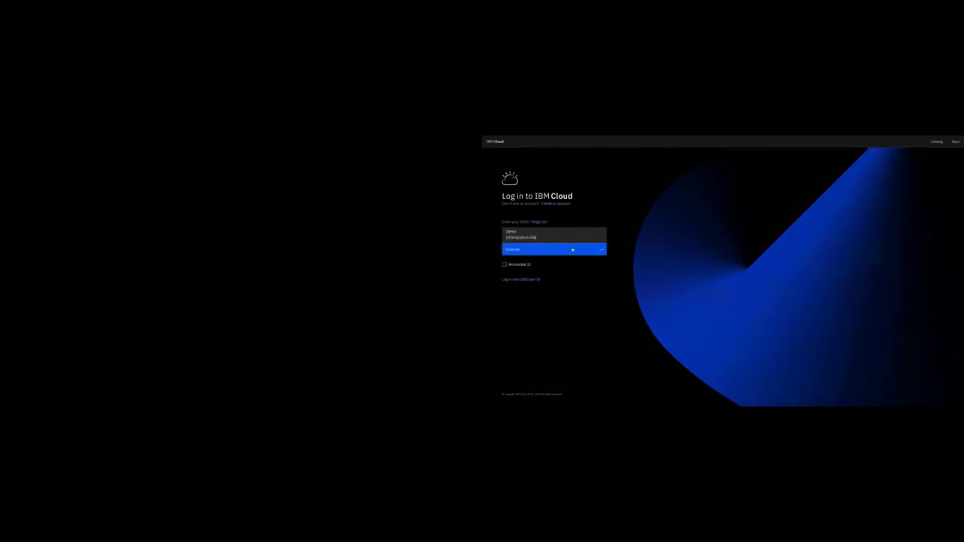
pyautogui.click(551, 250)
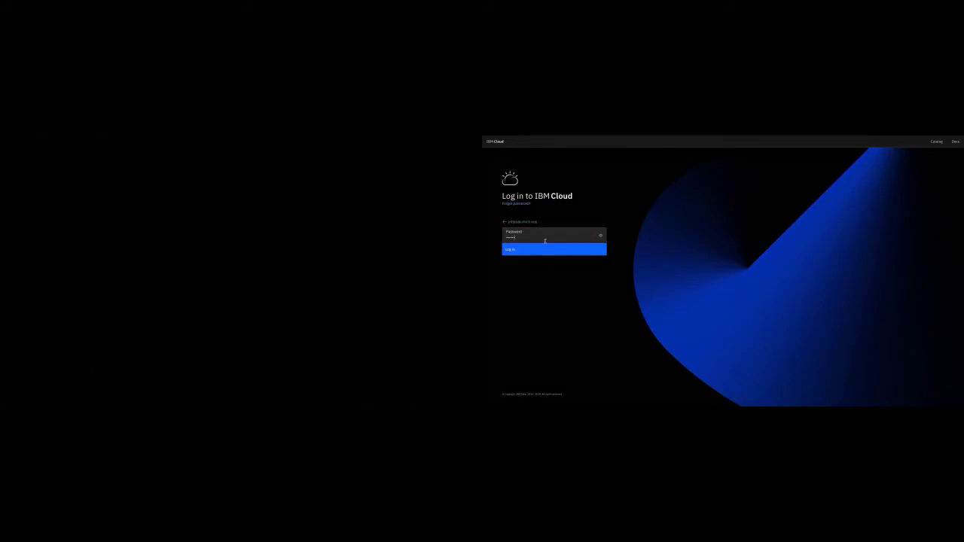
pyautogui.press('Return')
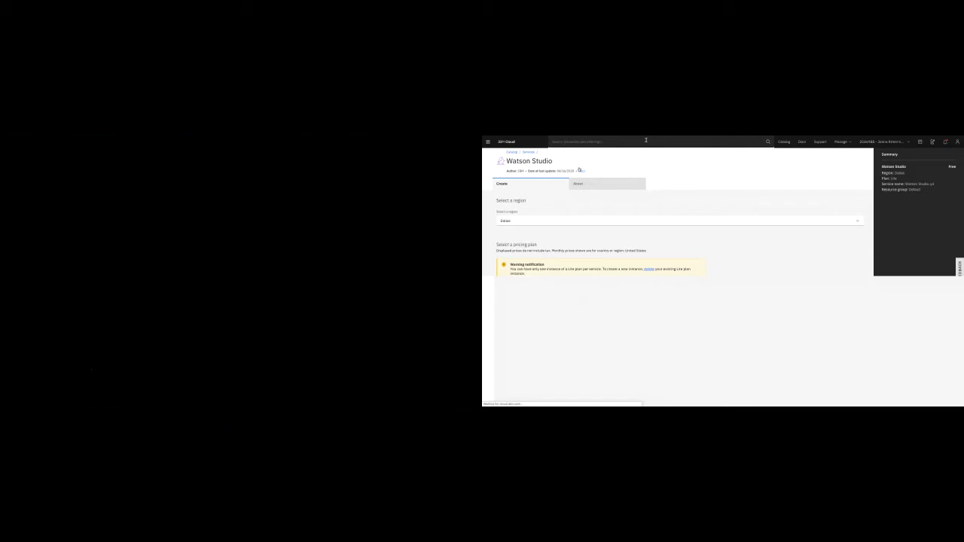
# Search IBM Cloud for Watson Studio and open the Developer Advocacy instance.
pyautogui.click(645, 140)
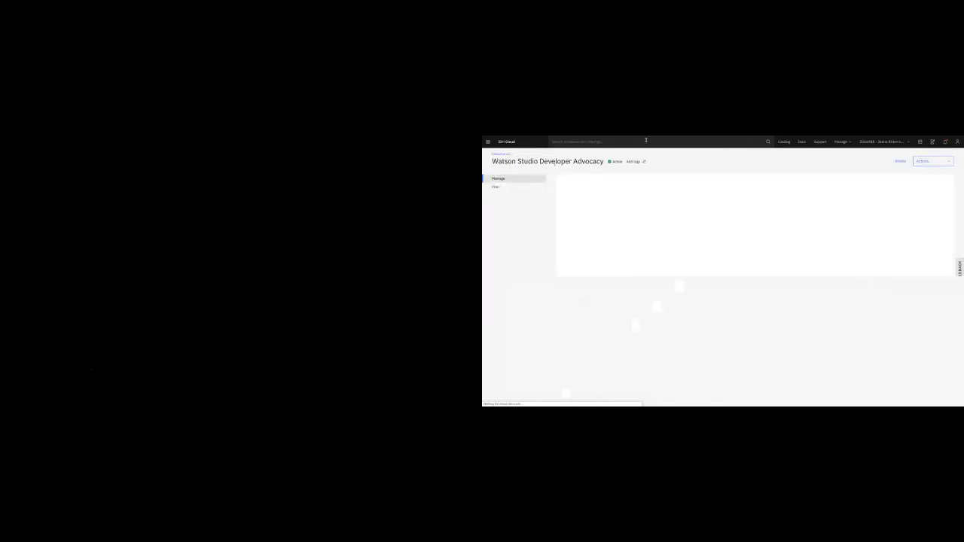
# Toggle Chrome out of and back into full screen, then start Watson Studio via Get Started.
pyautogui.moveTo(540, 138)
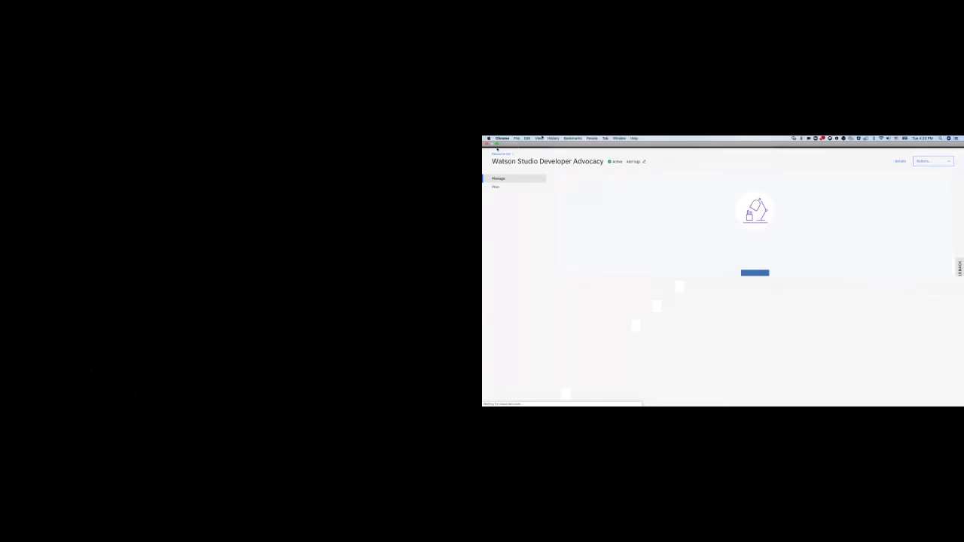
pyautogui.press('ctrl+super+f')
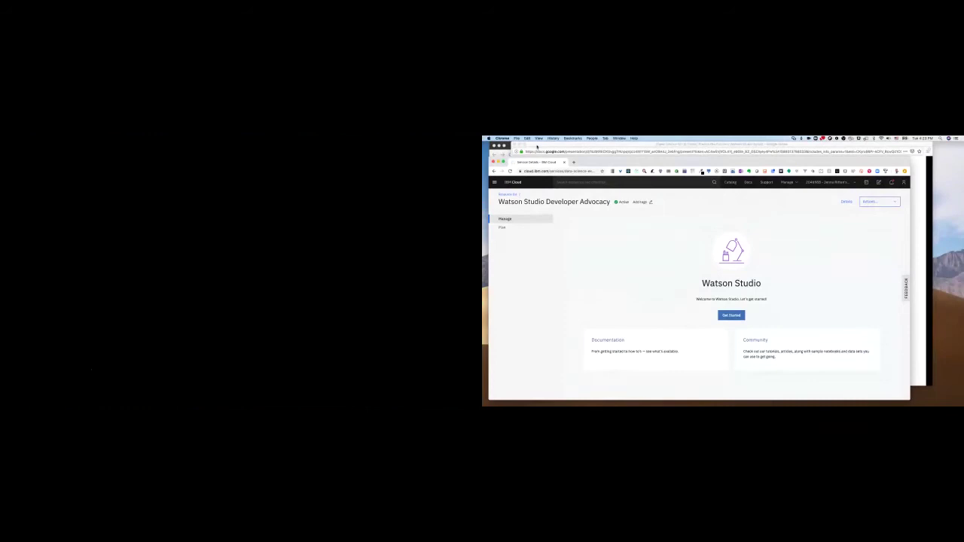
pyautogui.click(536, 147)
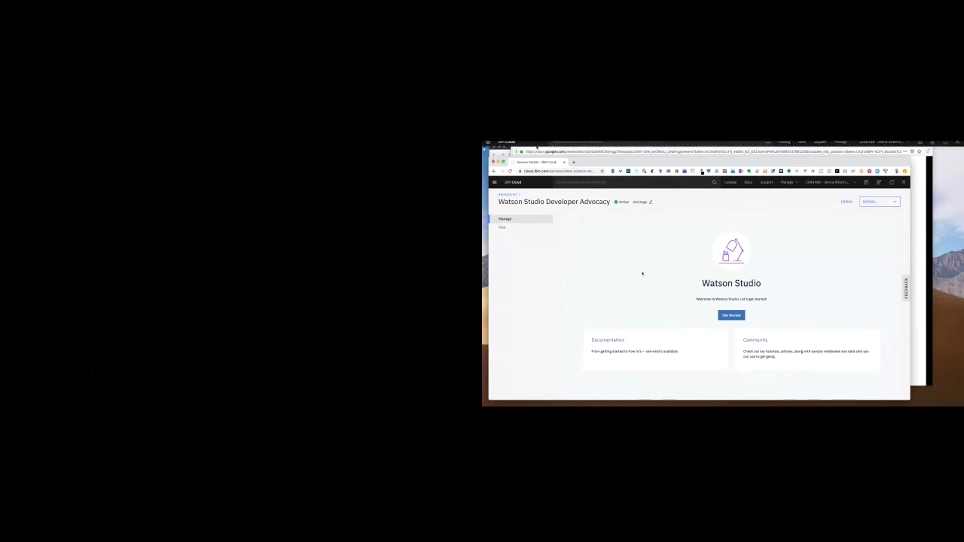
pyautogui.press('ctrl+super+f')
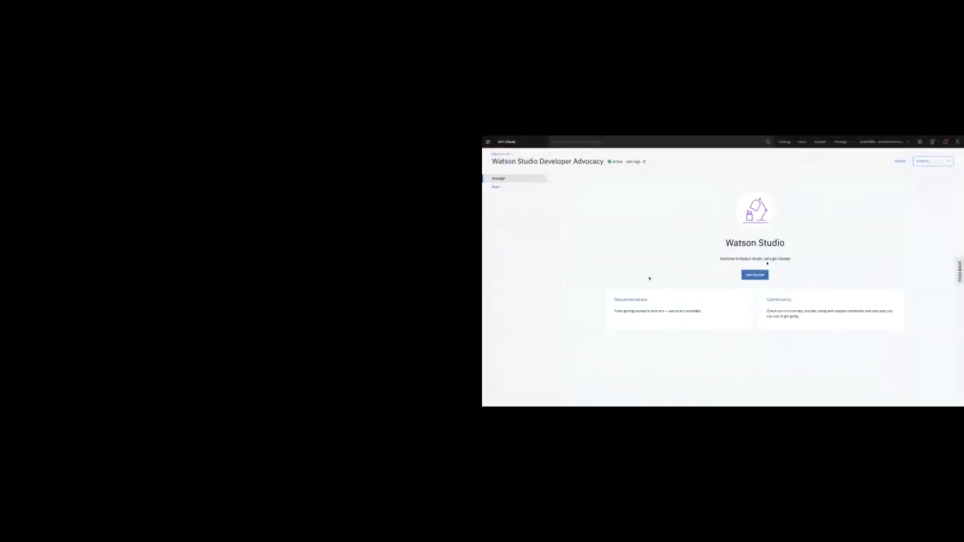
pyautogui.click(760, 276)
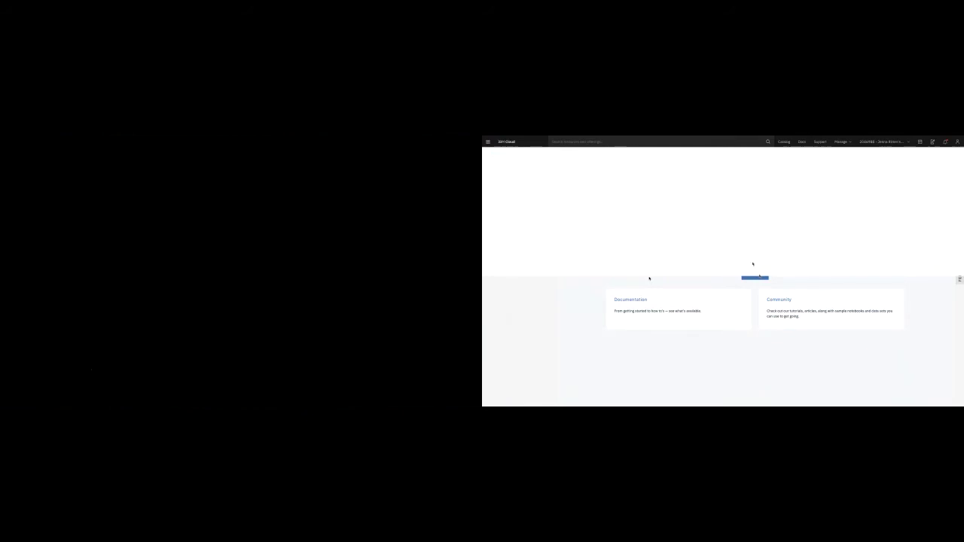
# Wait while Watson Studio loads the account's user information.
pyautogui.moveTo(674, 138)
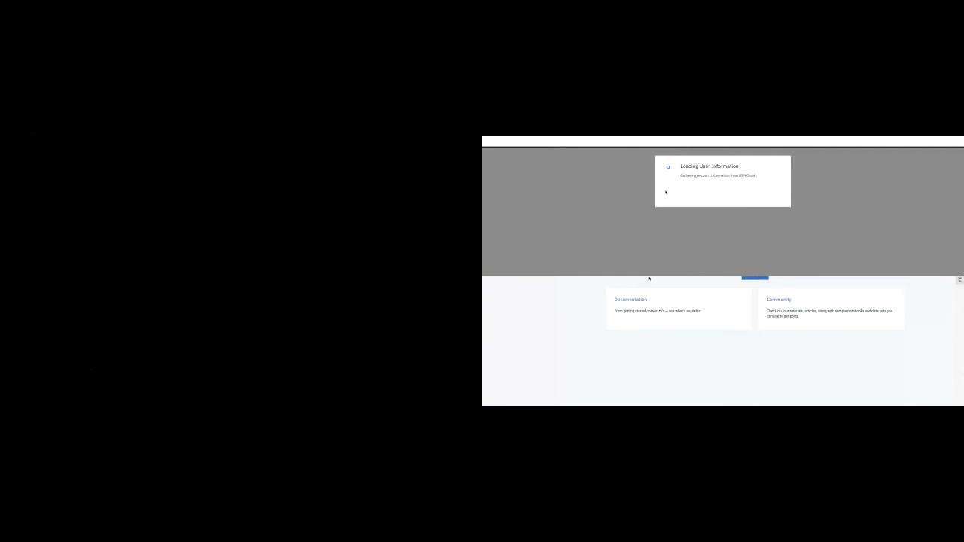
# Exit Chrome full screen with Cmd+Ctrl+F while Watson Studio keeps loading.
pyautogui.moveTo(570, 137)
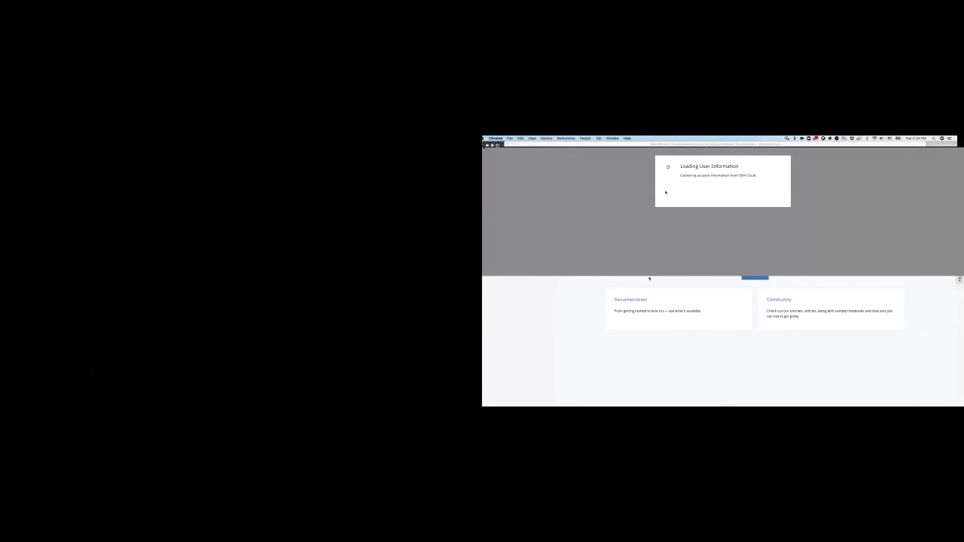
pyautogui.press('ctrl+super+f')
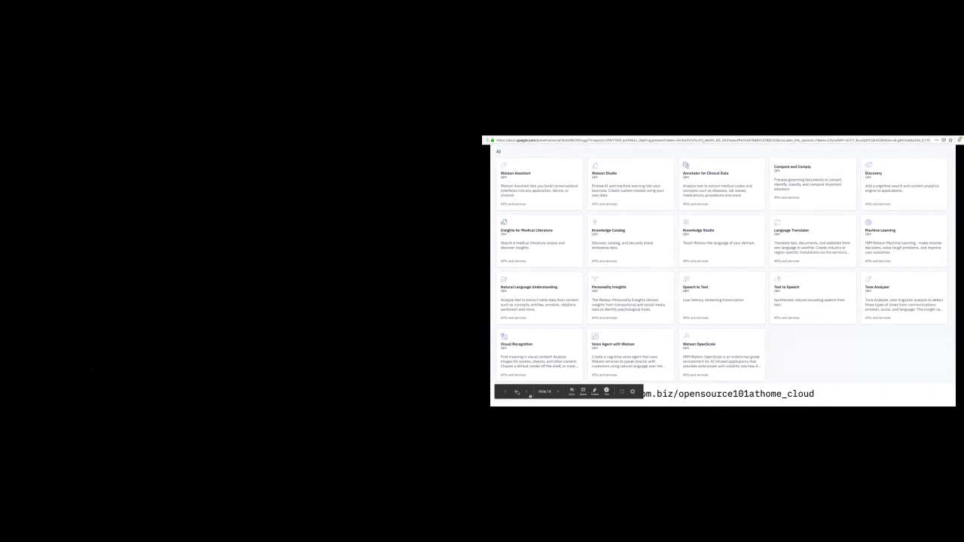
# Advance the slides to the Configure AutoAI experiment slide, then stop presenting.
pyautogui.click(527, 392)
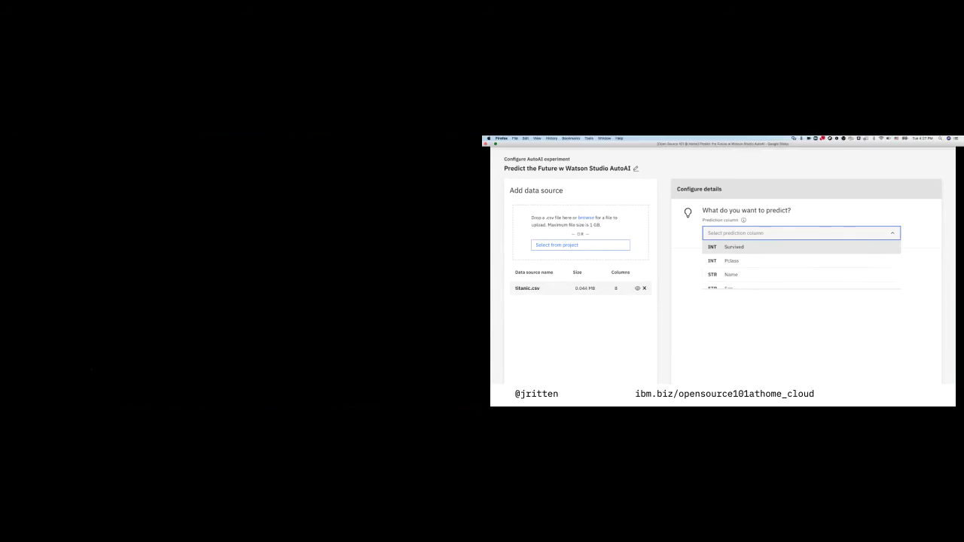
pyautogui.press('Escape')
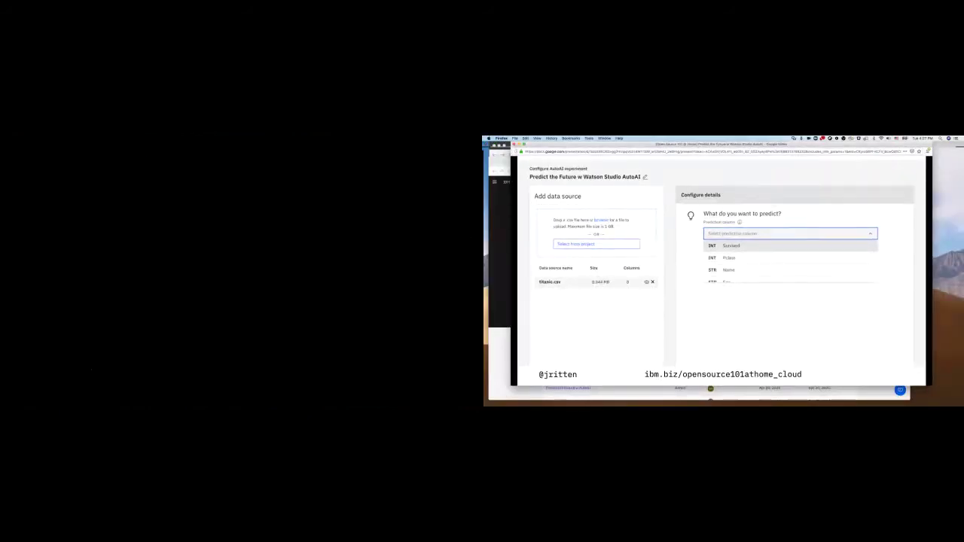
# Switch to the Watson Studio browser window, then to the Titanic spreadsheet in Numbers.
pyautogui.press('super+Tab')
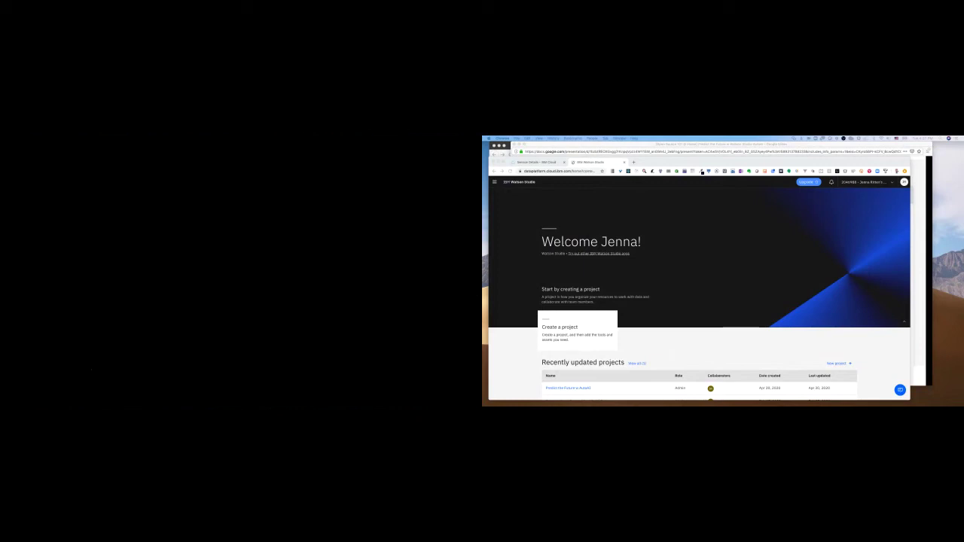
pyautogui.press('super+Tab')
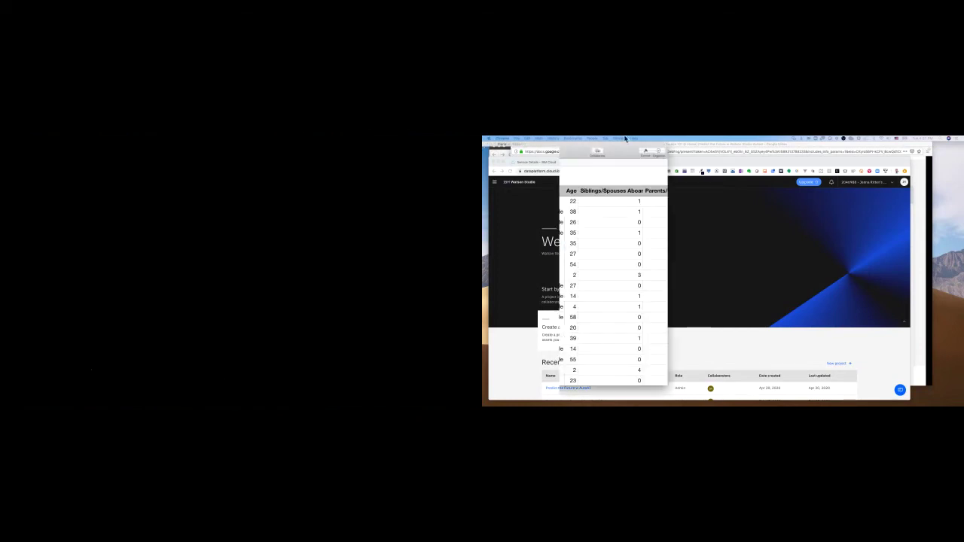
# Focus the Numbers window and expand the Titanic passenger table to full screen.
pyautogui.click(636, 263)
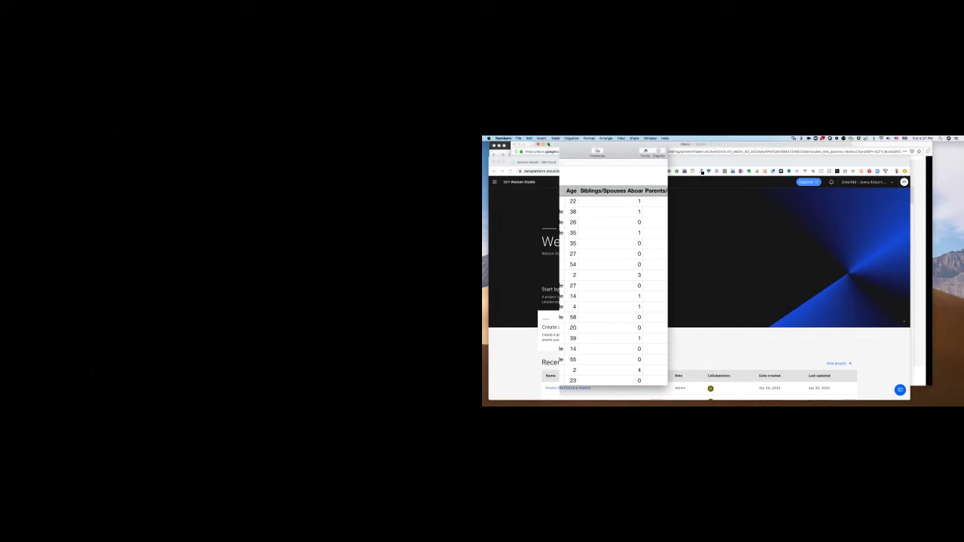
pyautogui.press('ctrl+super+f')
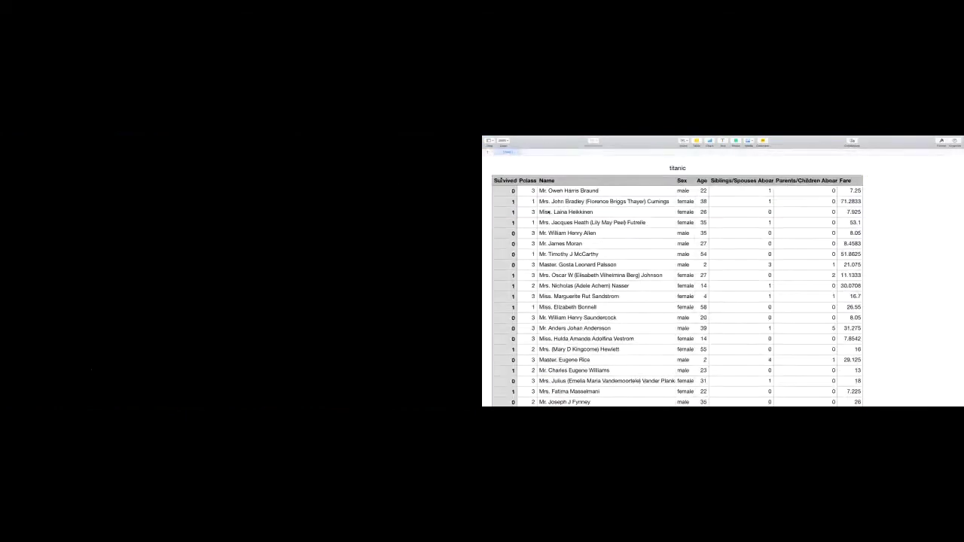
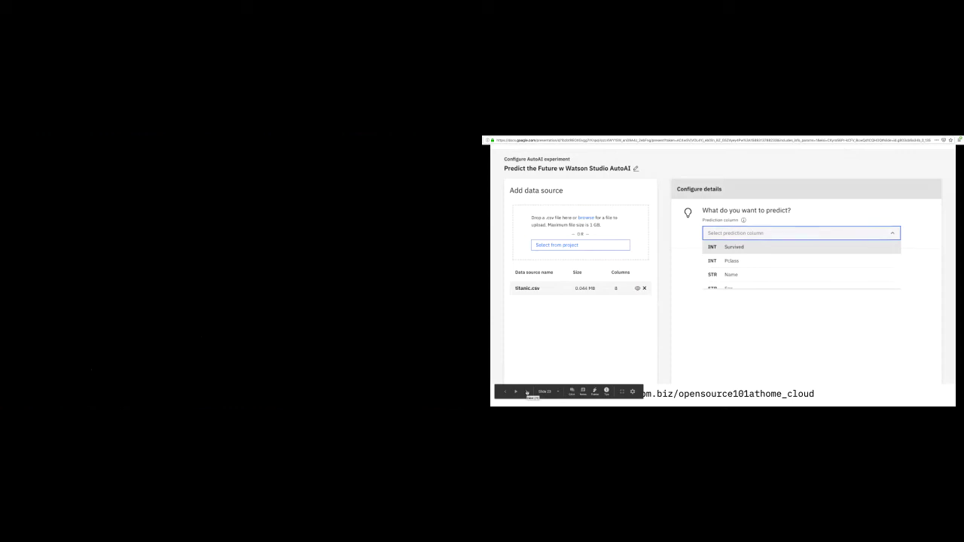
# Advance to Slide 24, showing titanic.csv with Survived predicted by Binary Classification.
pyautogui.click(527, 392)
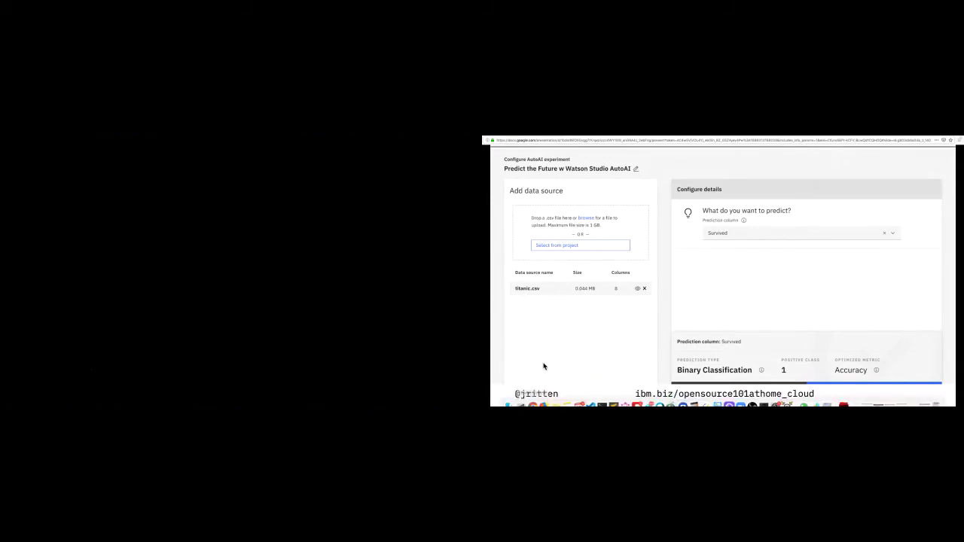
# Advance past the experiment settings slide with ROC AUC as the optimized metric.
pyautogui.moveTo(527, 392)
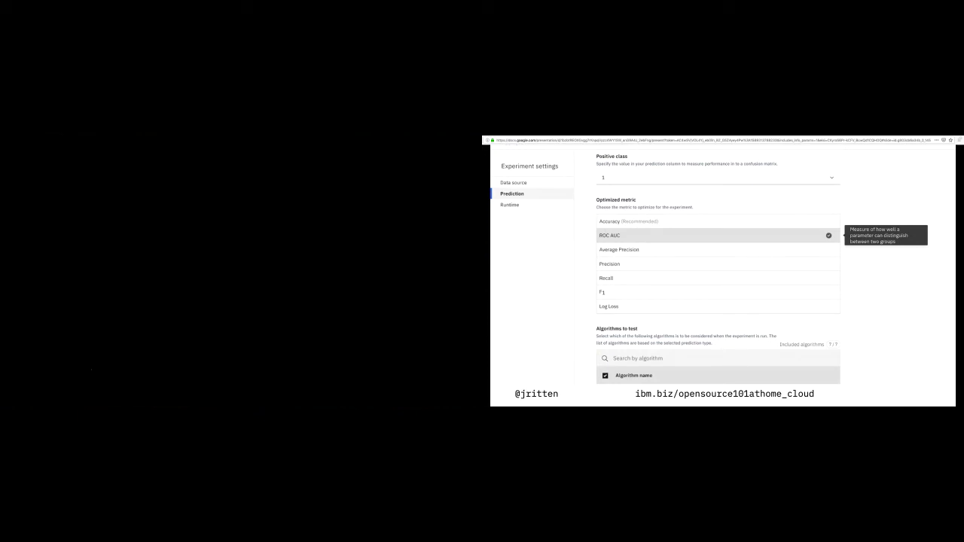
pyautogui.click(518, 398)
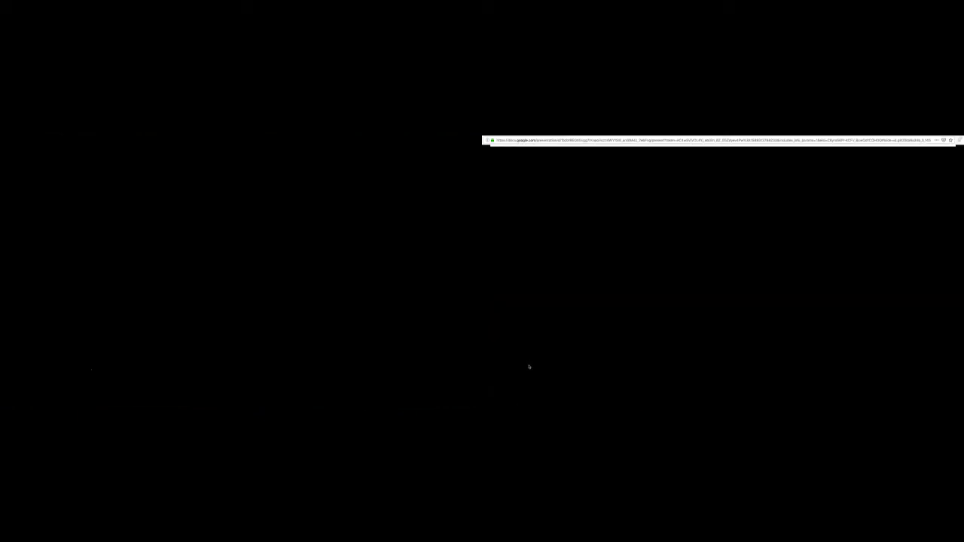
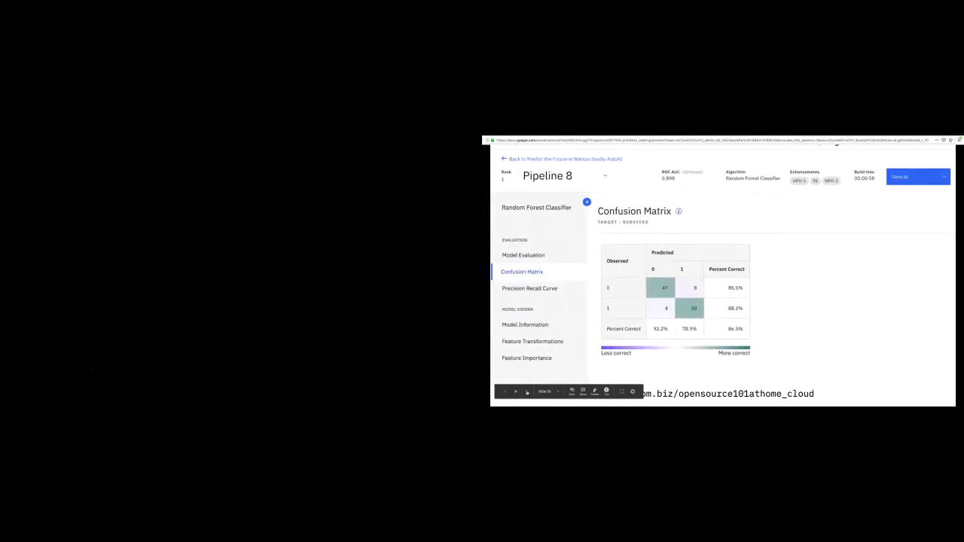
# Advance through the Precision Recall Curve, Model Information and Feature Transformations slides to Feature Importance.
pyautogui.click(527, 392)
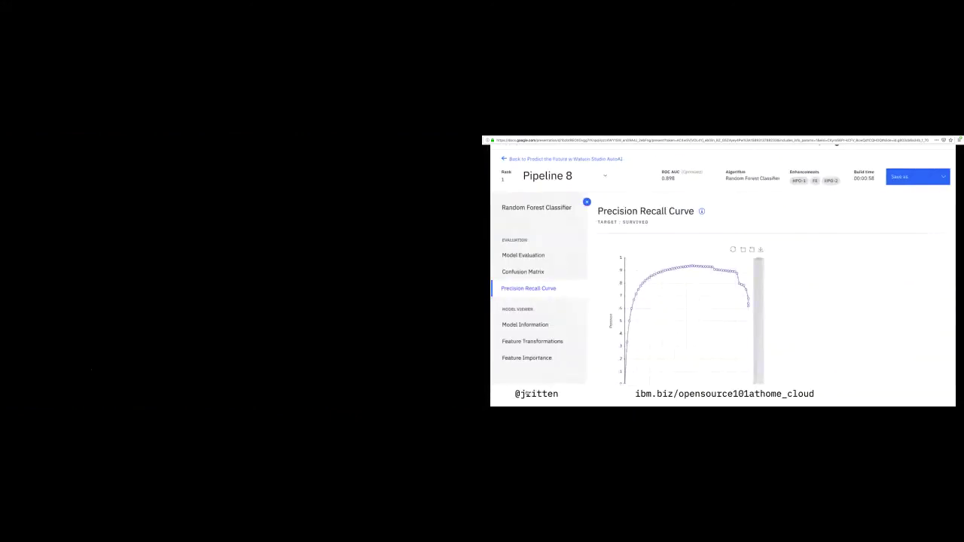
pyautogui.moveTo(524, 396)
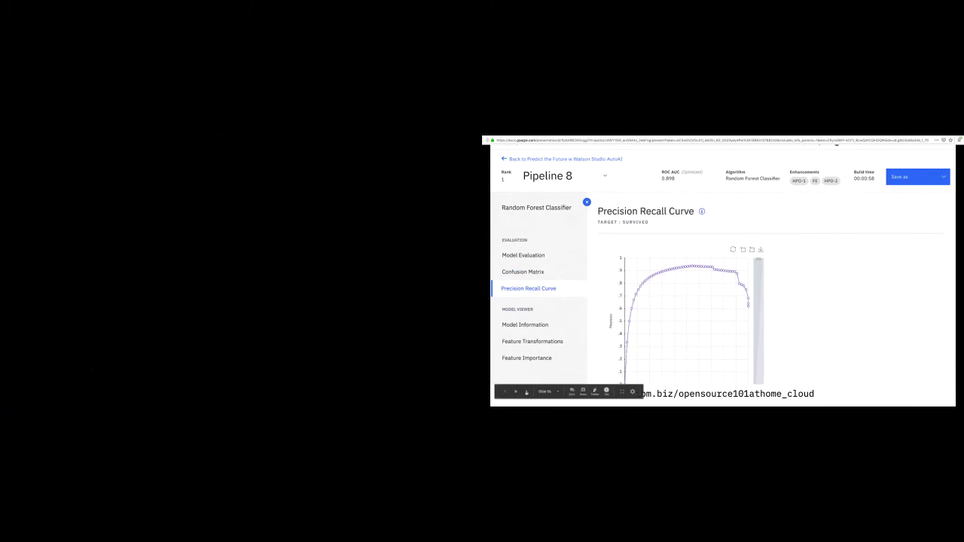
pyautogui.click(527, 392)
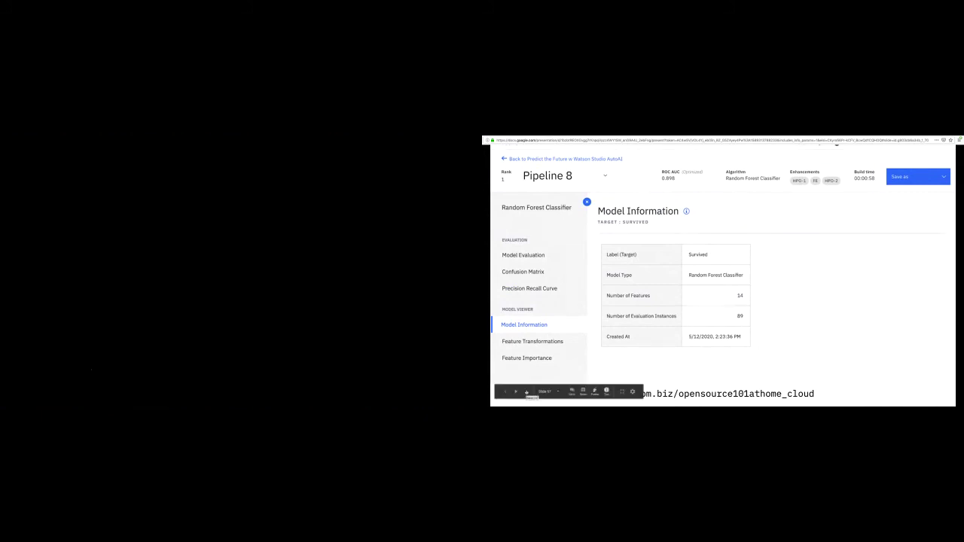
pyautogui.click(526, 392)
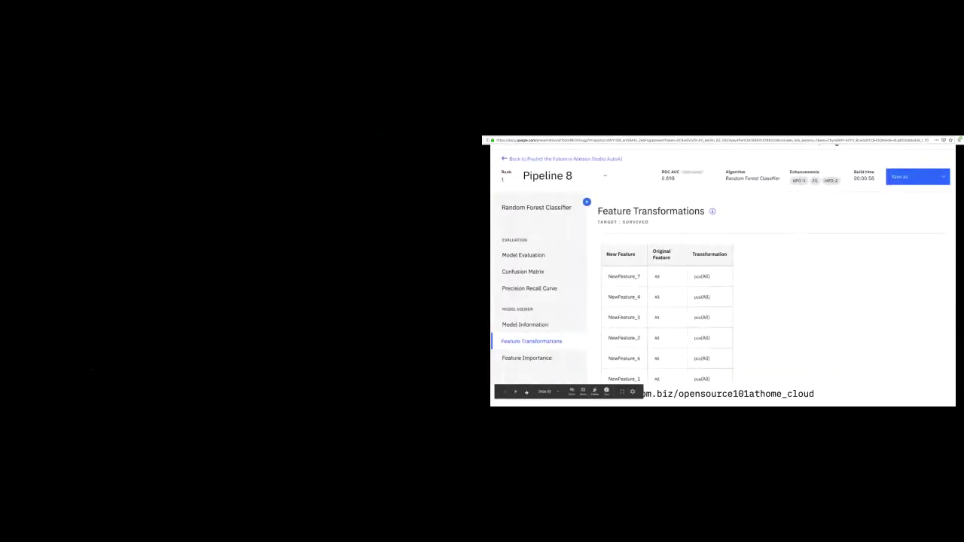
pyautogui.click(526, 392)
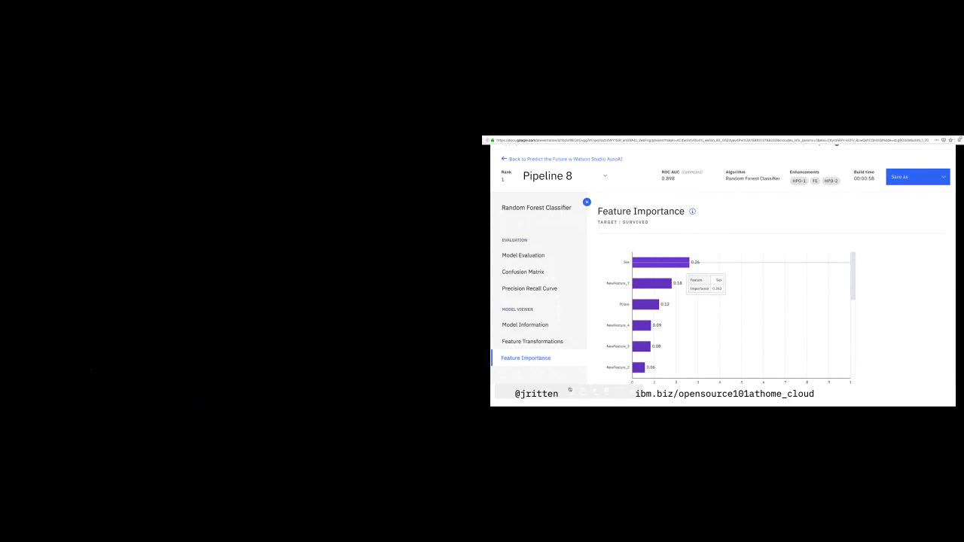
pyautogui.moveTo(526, 393)
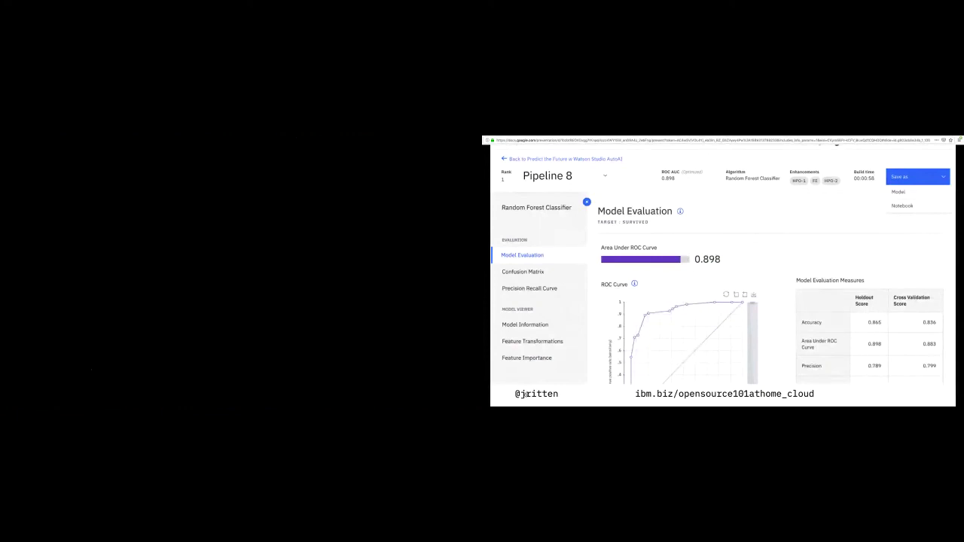
# Advance past the model-saved slide to the P8 RandomForestClassifierEstimator Overview slide.
pyautogui.moveTo(512, 322)
pyautogui.moveTo(547, 382)
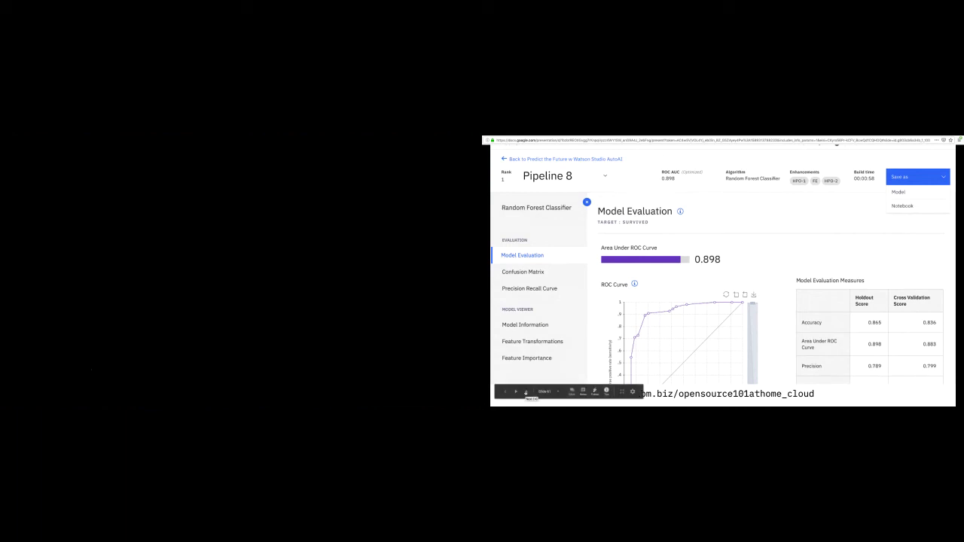
pyautogui.click(525, 391)
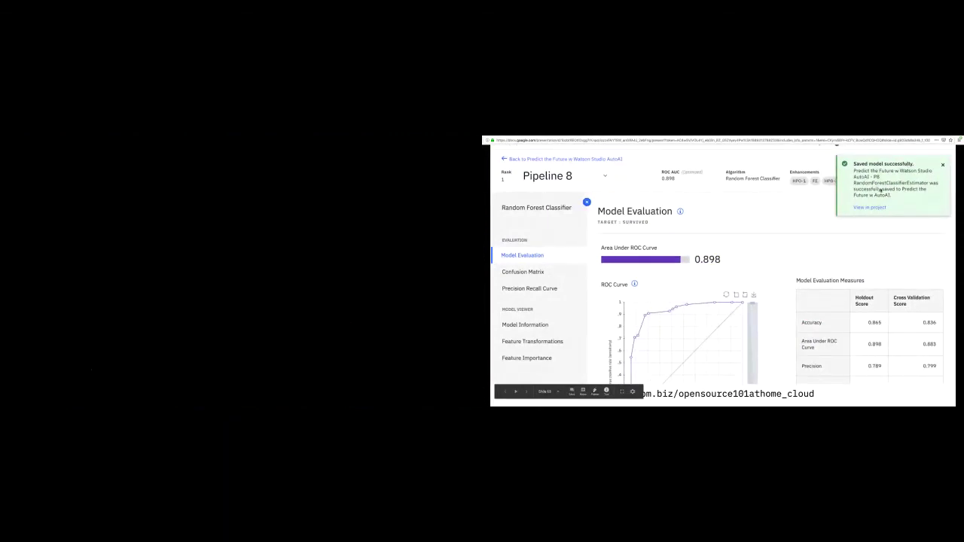
pyautogui.moveTo(525, 405)
pyautogui.click(525, 393)
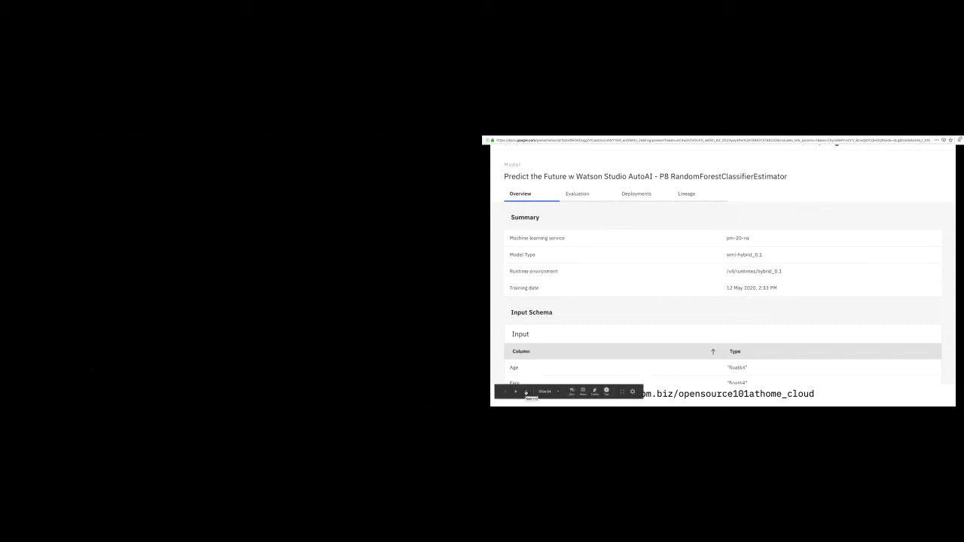
# Show the Create Deployment slide for the 'Predict the Future w Watson Studio AutoAI' web service.
pyautogui.click(526, 392)
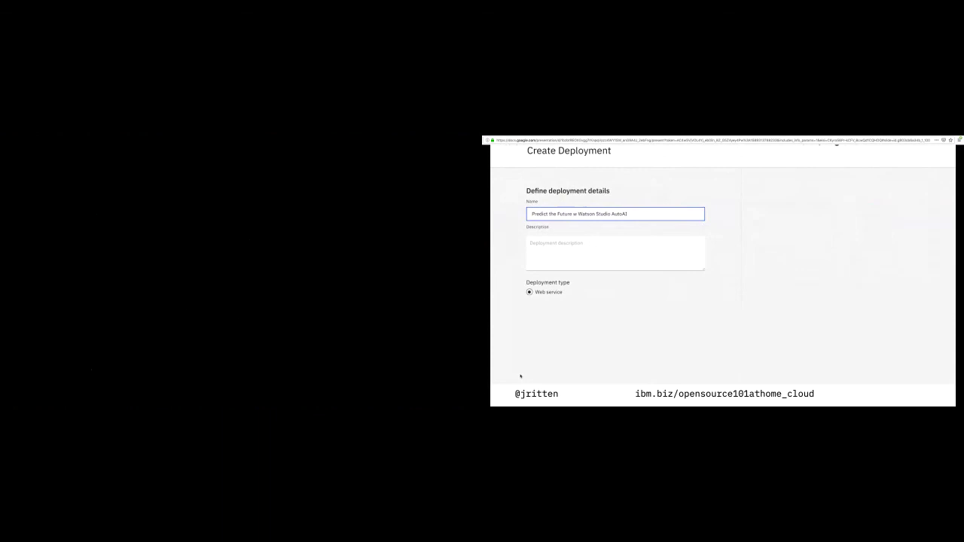
# Advance two slides to the Deployments list showing the new web service as Initializing.
pyautogui.moveTo(526, 392)
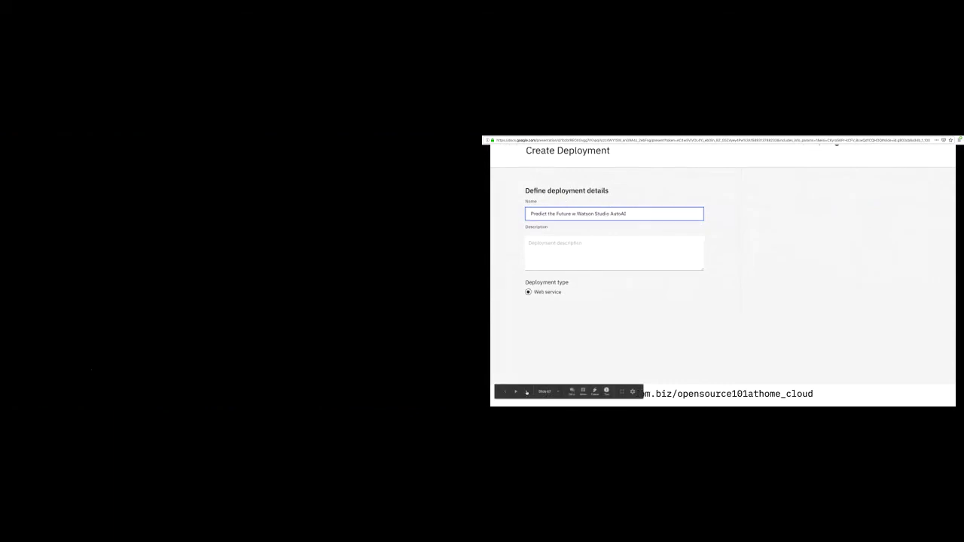
pyautogui.click(527, 392)
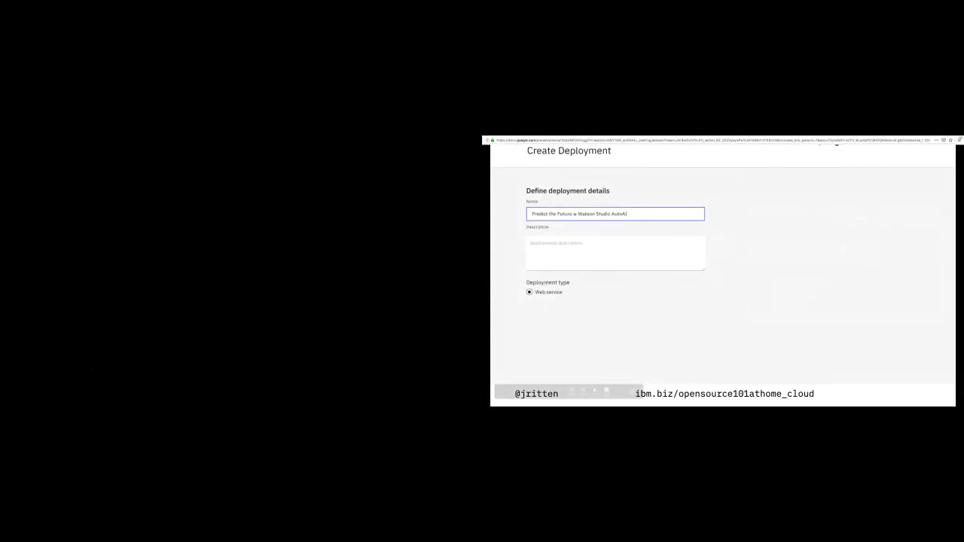
pyautogui.click(527, 393)
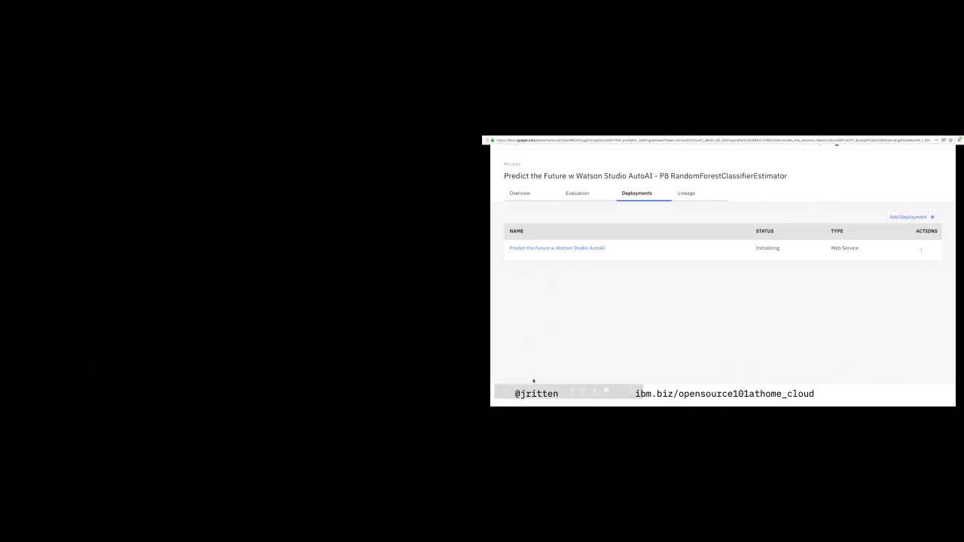
# Step back and forth between the Ready deployment and Overview slides, ending on View/Delete actions.
pyautogui.click(525, 391)
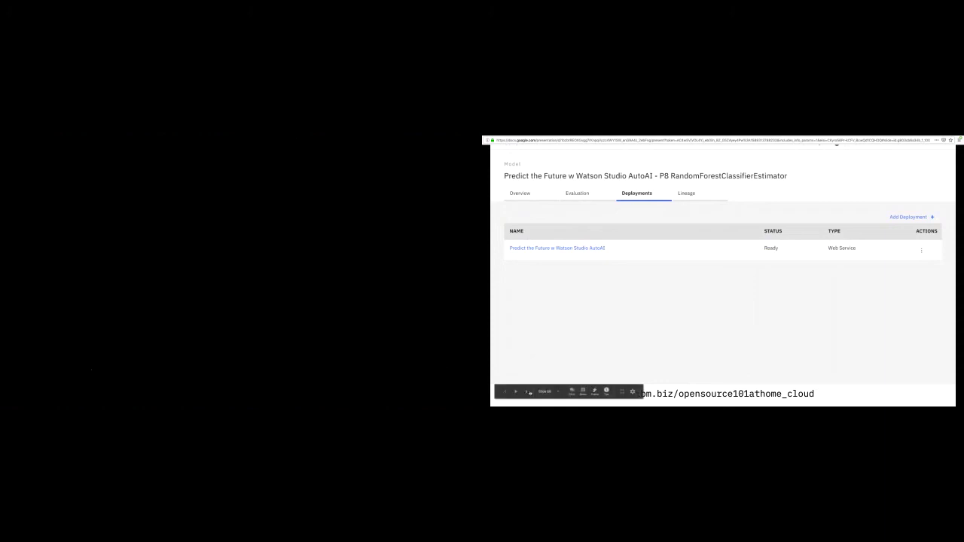
pyautogui.click(526, 392)
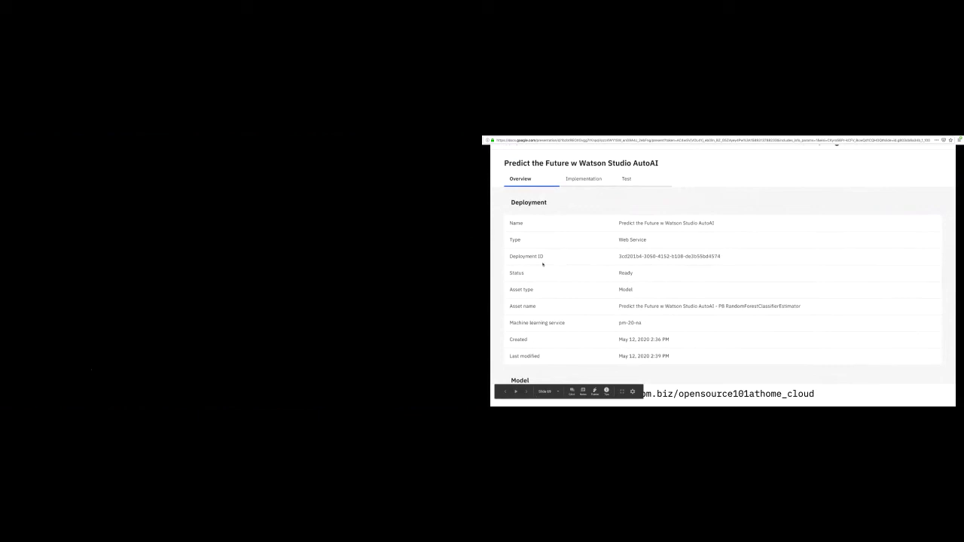
pyautogui.click(505, 393)
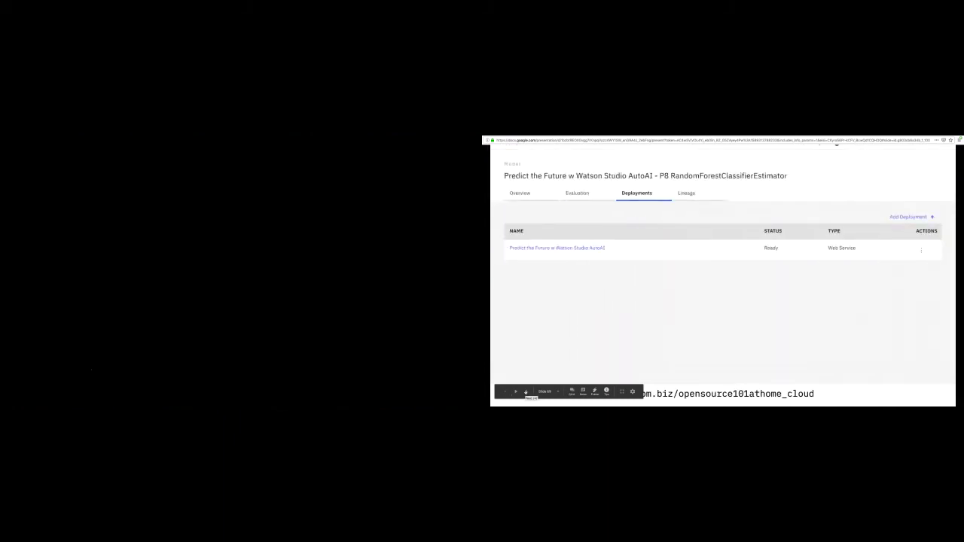
pyautogui.click(525, 391)
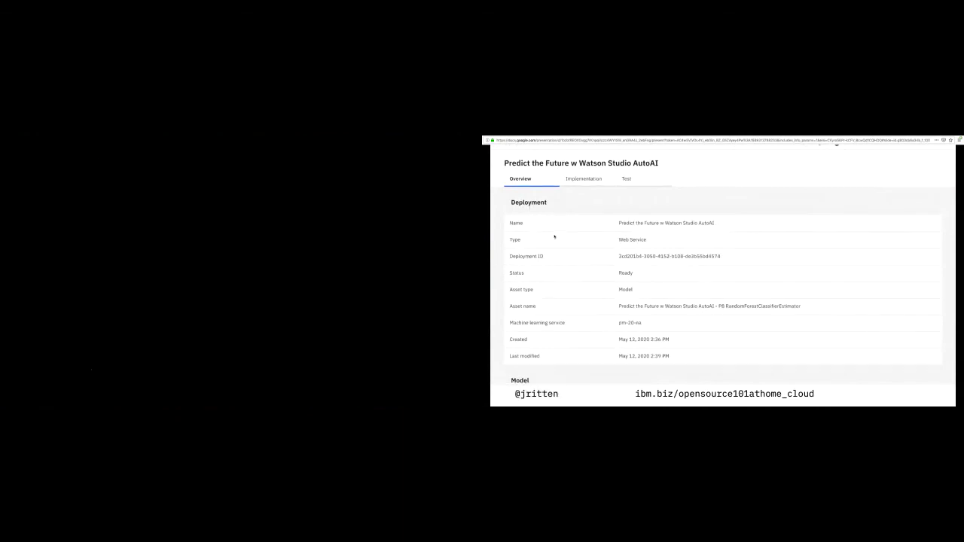
pyautogui.moveTo(525, 393)
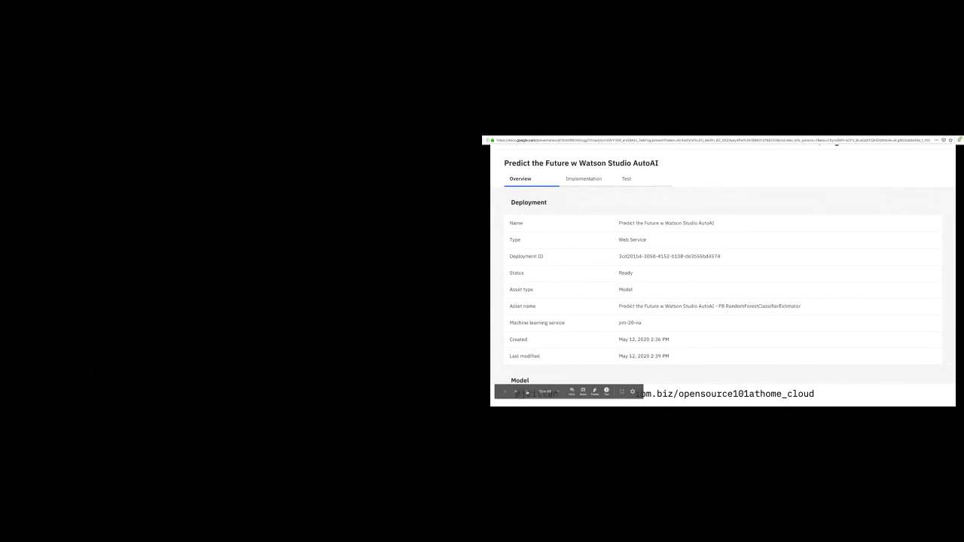
pyautogui.click(526, 392)
pyautogui.press('Left')
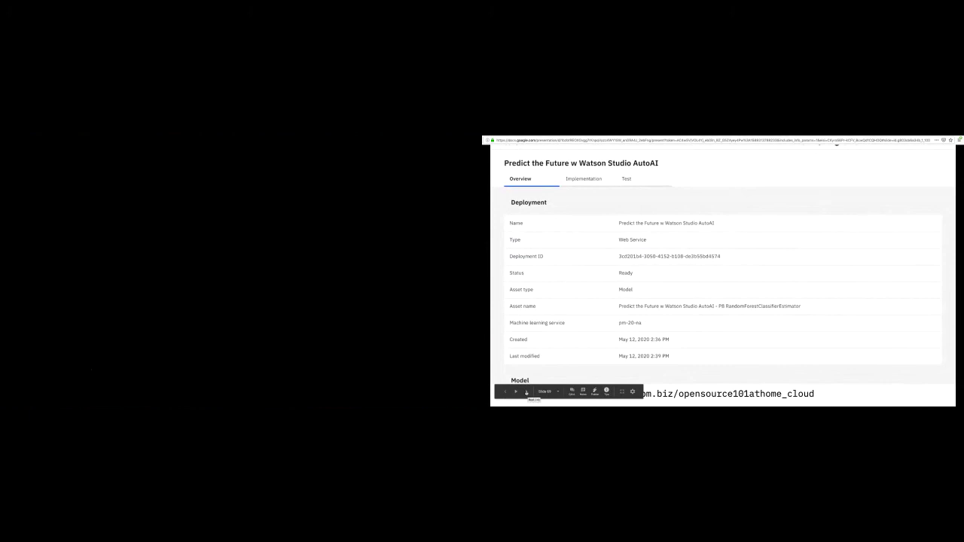
pyautogui.click(526, 392)
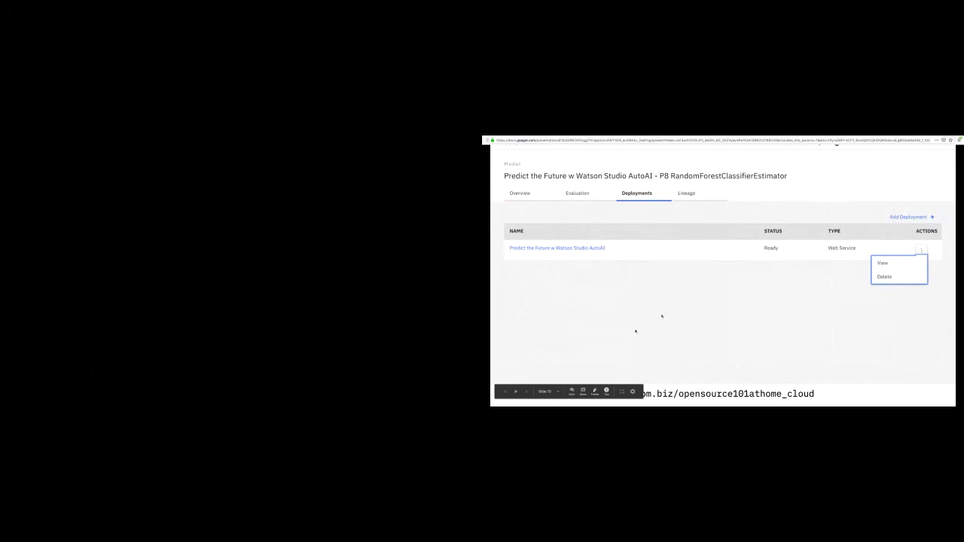
# Advance two slides to the Implementation page with the scoring end-point and cURL snippet.
pyautogui.click(526, 393)
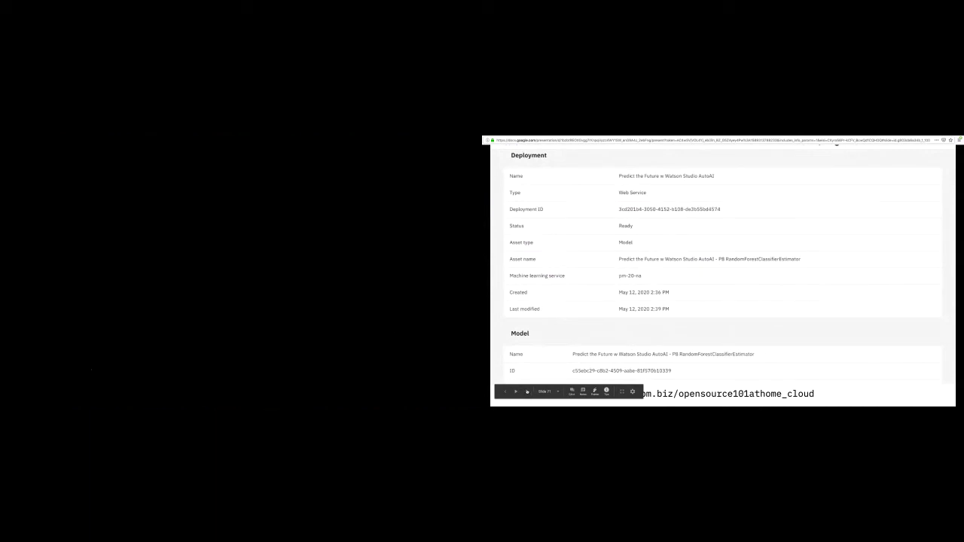
pyautogui.click(526, 392)
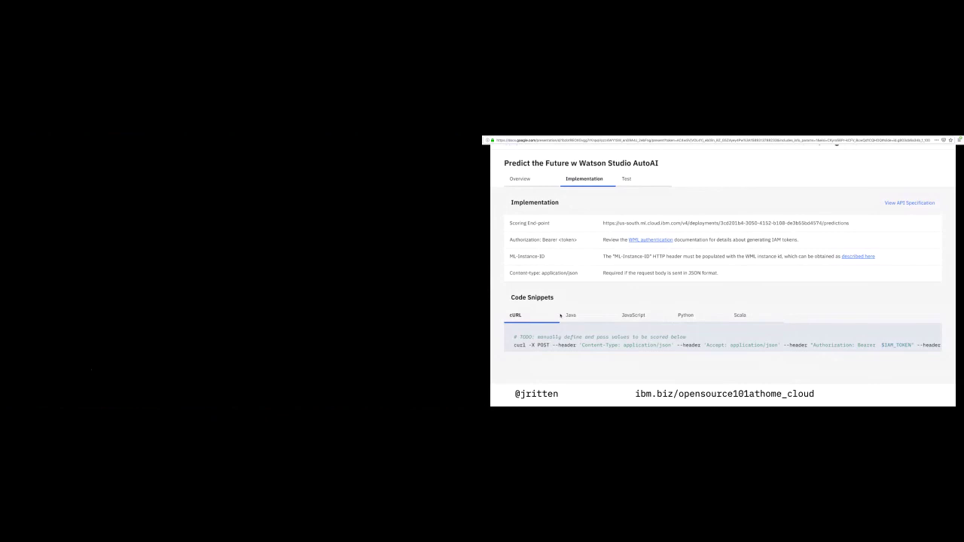
# Advance through the JavaScript and Python code snippet slides to the Test input form.
pyautogui.moveTo(527, 392)
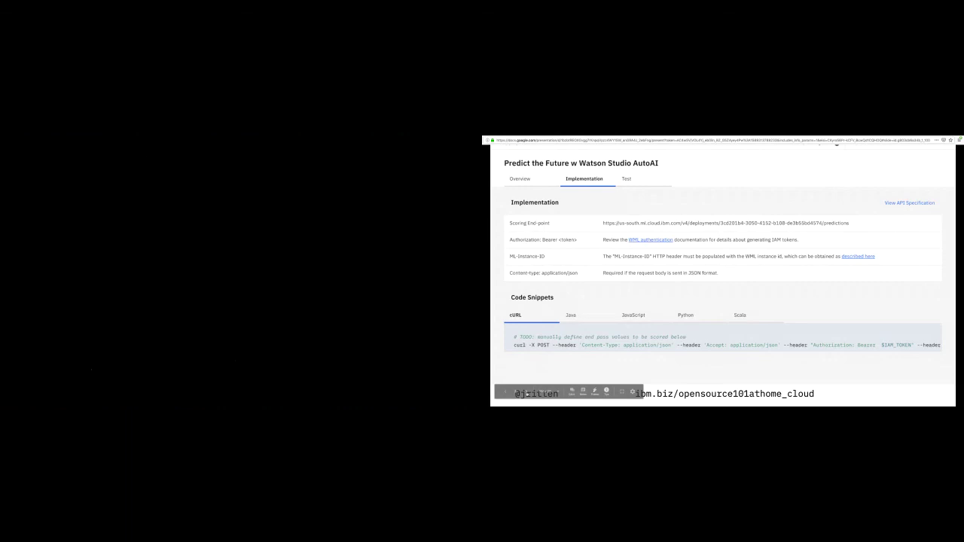
pyautogui.click(526, 392)
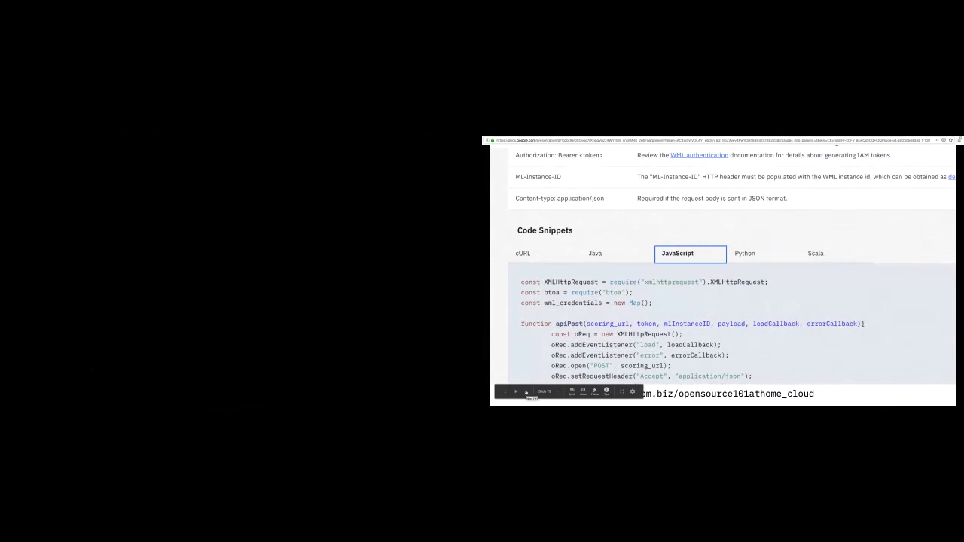
pyautogui.click(527, 392)
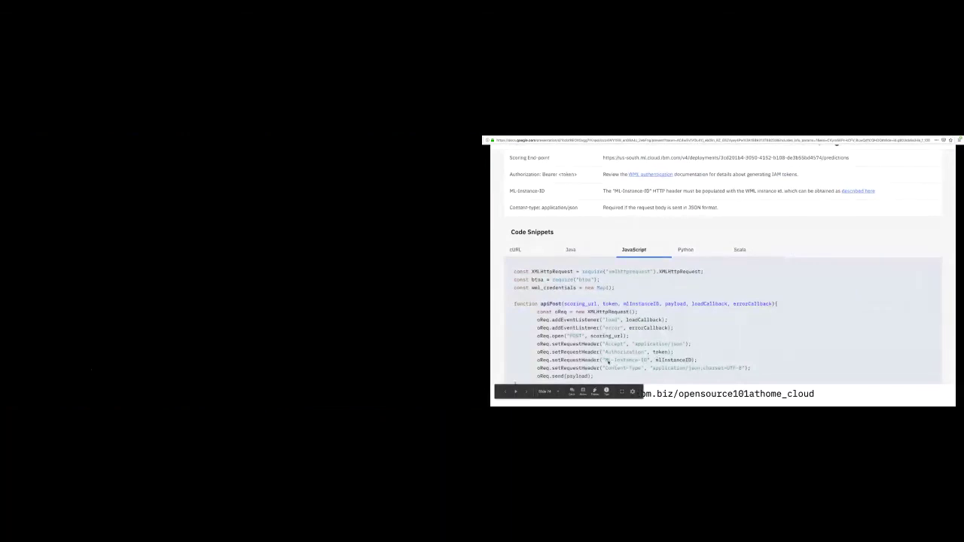
pyautogui.click(525, 391)
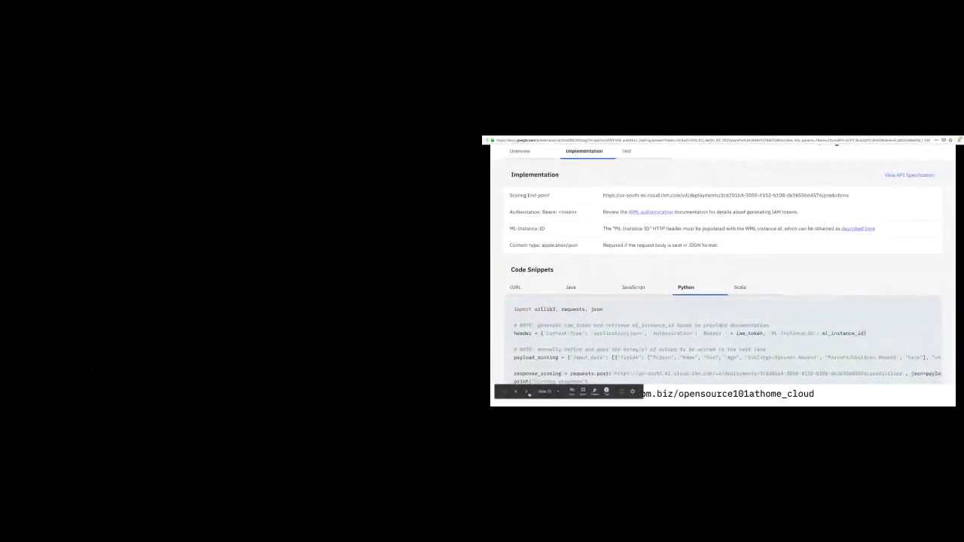
pyautogui.click(526, 391)
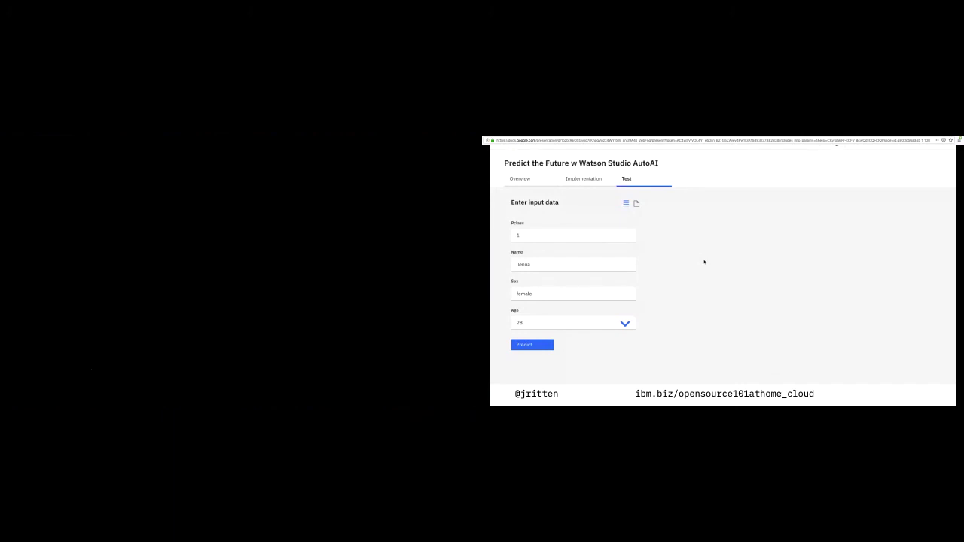
# Advance to the test slide where Age 28 and Fare 75 predict 1 with 0.9996 probability.
pyautogui.moveTo(542, 360)
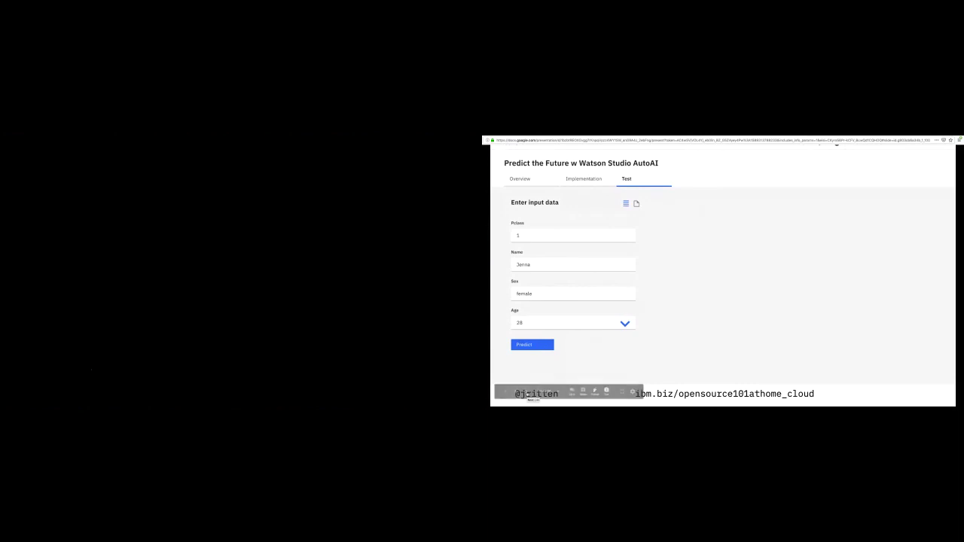
pyautogui.moveTo(530, 393)
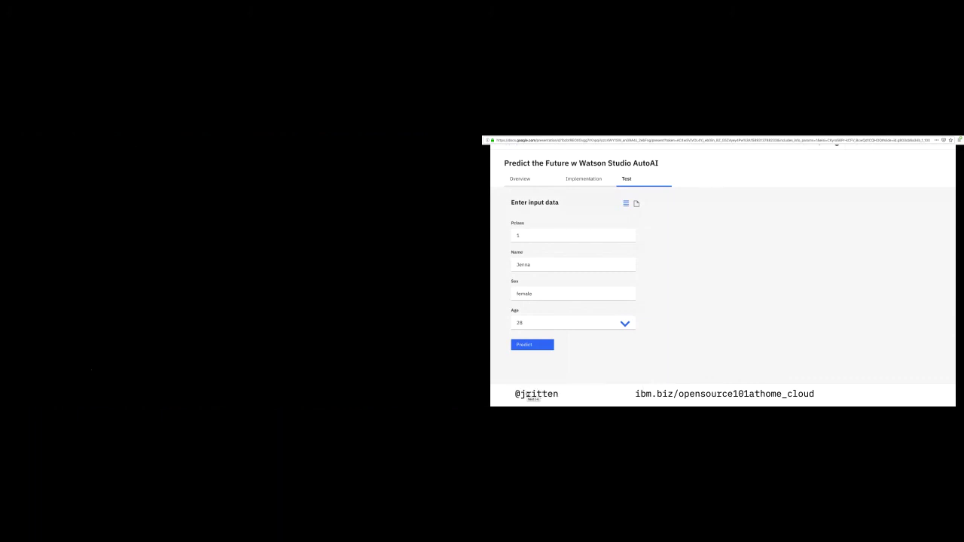
pyautogui.click(527, 392)
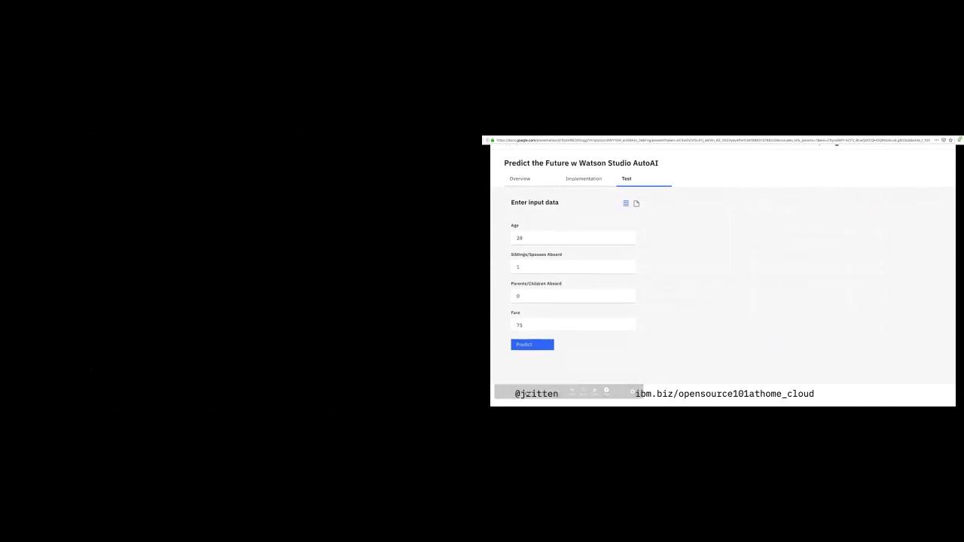
pyautogui.moveTo(527, 391)
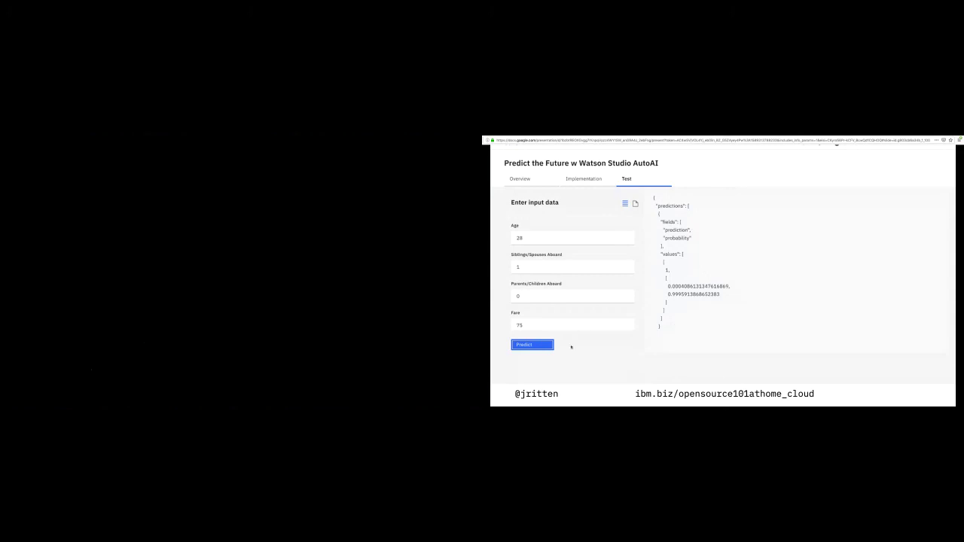
# Advance past the test form and JSON input slides to the CONGRATULATIONS! slide.
pyautogui.click(527, 392)
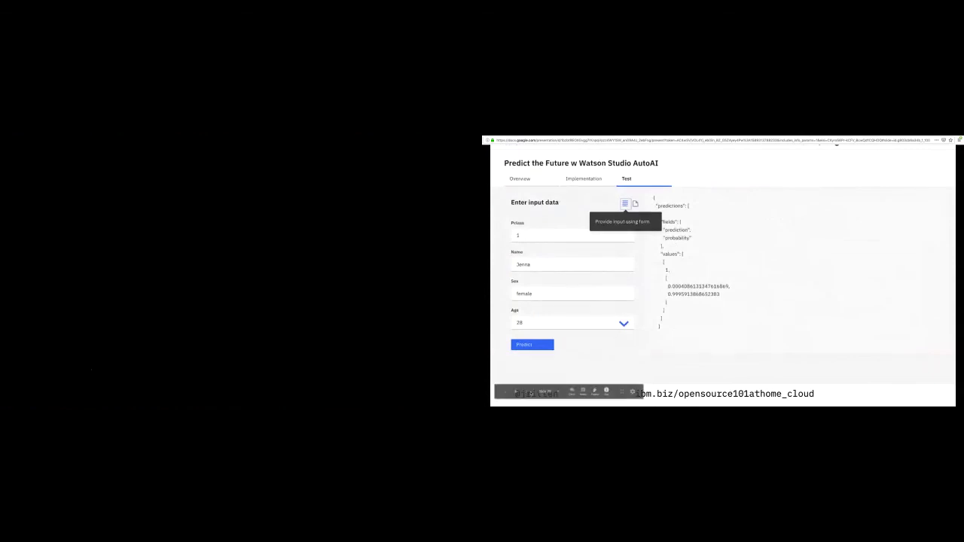
pyautogui.click(526, 393)
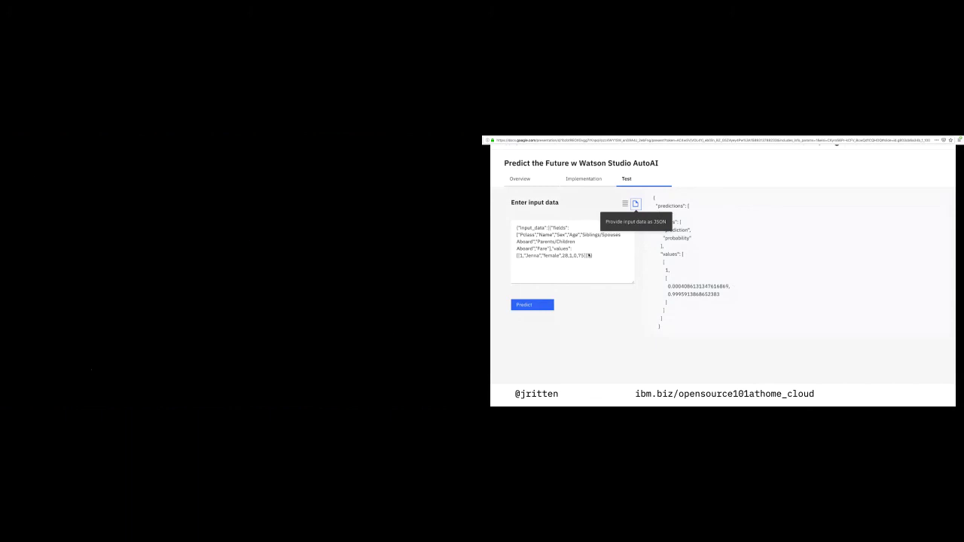
pyautogui.moveTo(528, 393)
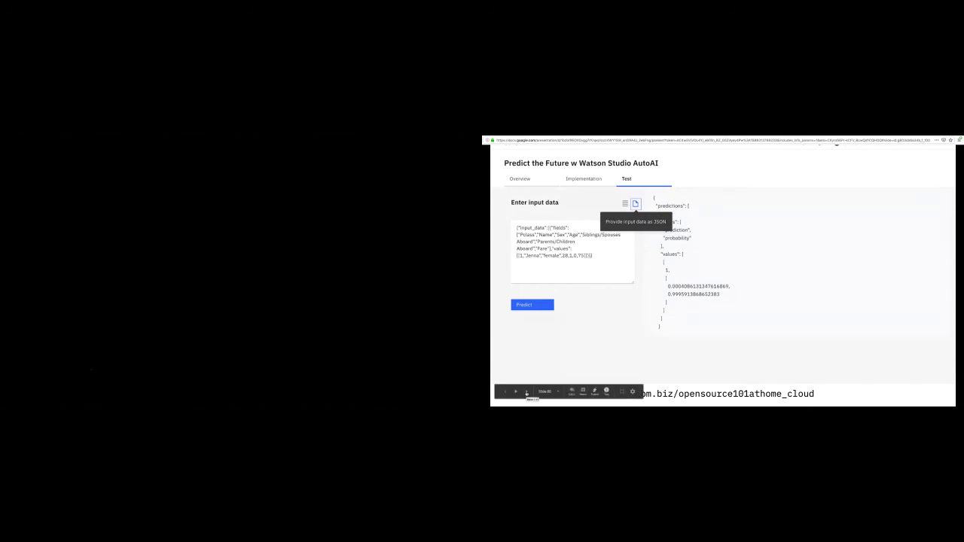
pyautogui.click(526, 392)
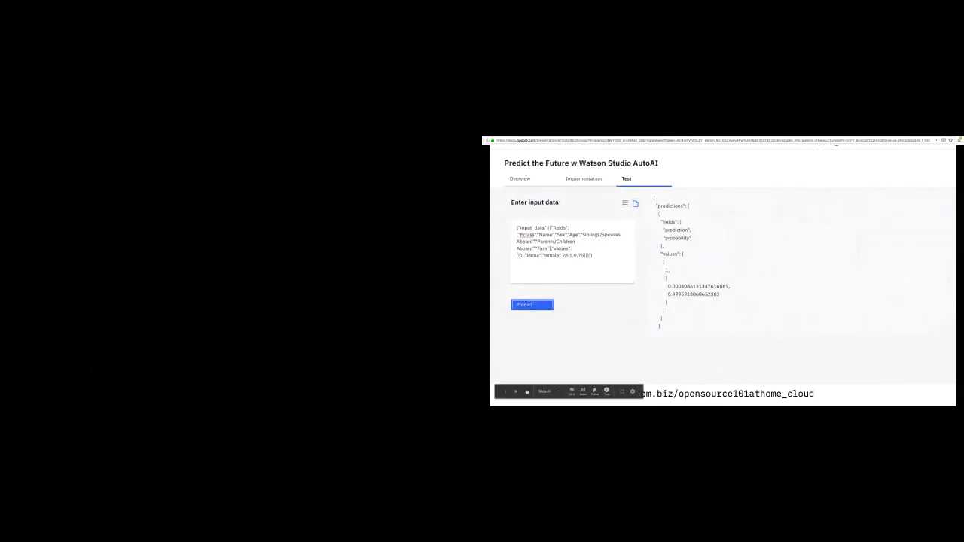
pyautogui.press('Right')
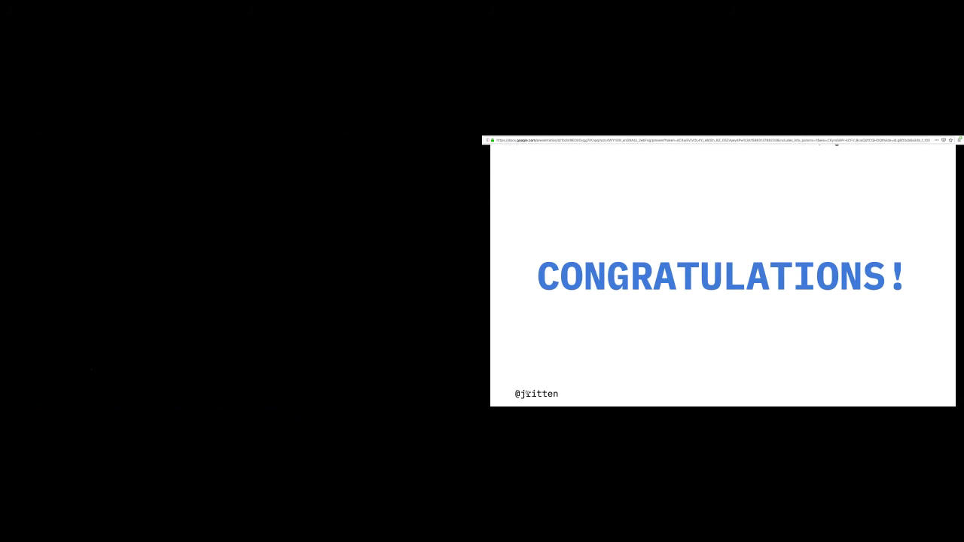
# Flip through the closing slides to RESOURCES with the IBM Cloud sign-up and GitHub workshop links.
pyautogui.moveTo(526, 389)
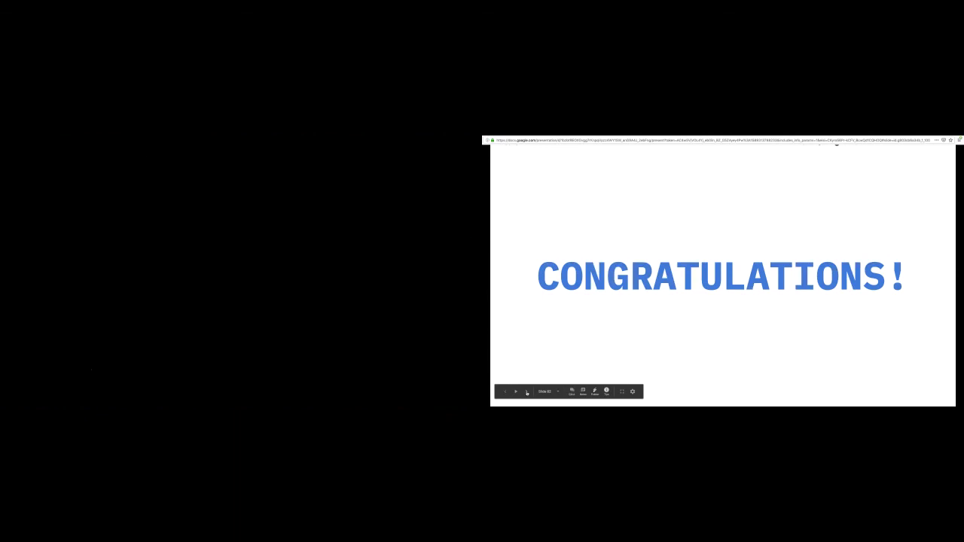
pyautogui.click(527, 392)
pyautogui.click(526, 392)
pyautogui.click(521, 395)
pyautogui.click(526, 393)
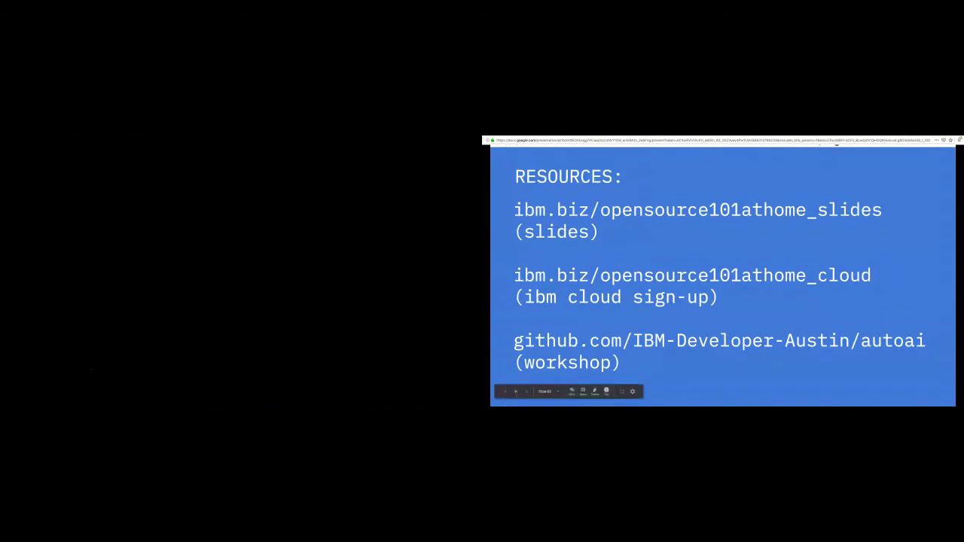